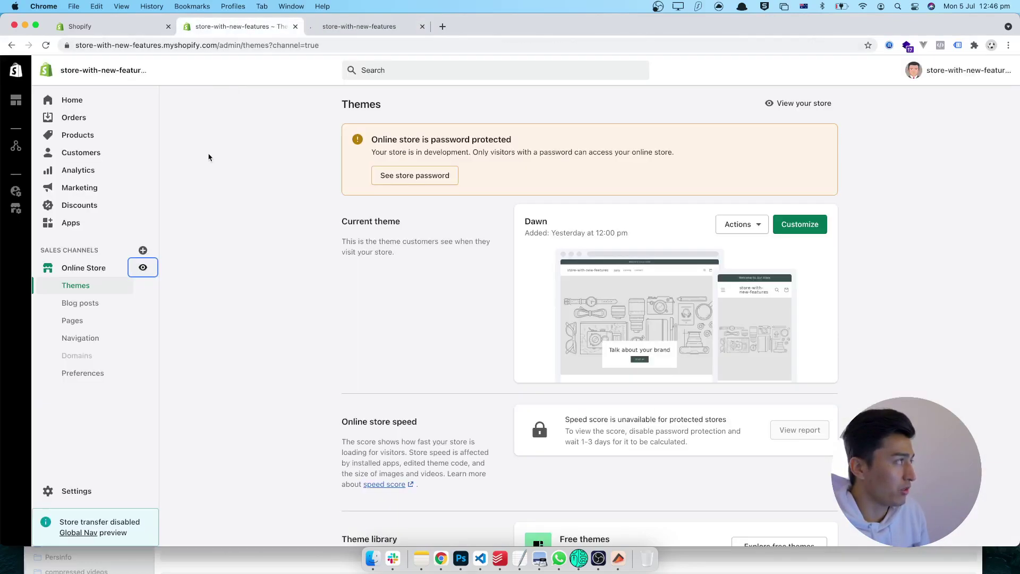
Step: Review the Dawn store's installed apps, then the codetheme store's 11 apps, including Metafields Guru
click(94, 230)
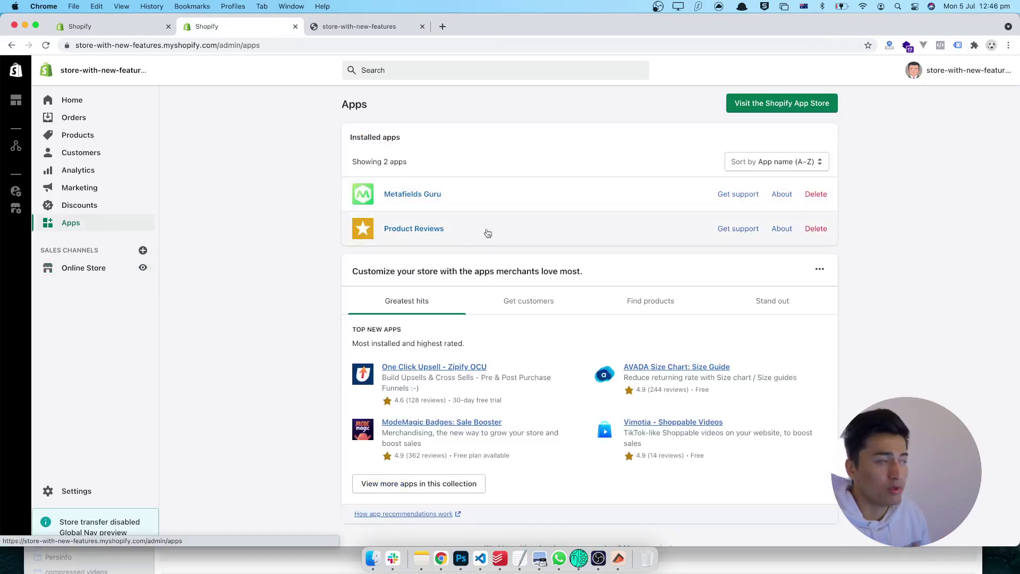
click(148, 28)
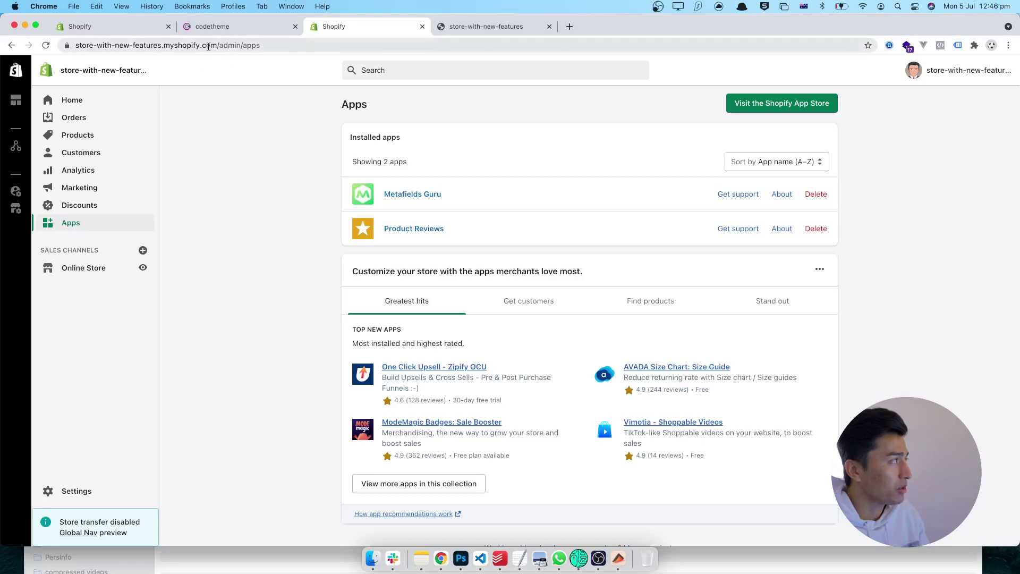
click(249, 31)
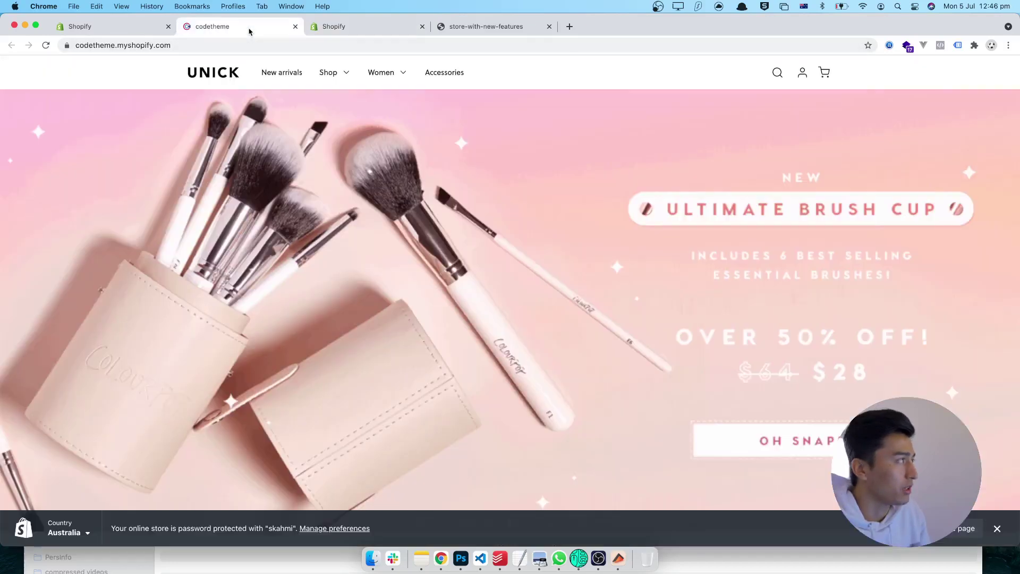
click(141, 31)
scroll(258, 284, down, 3)
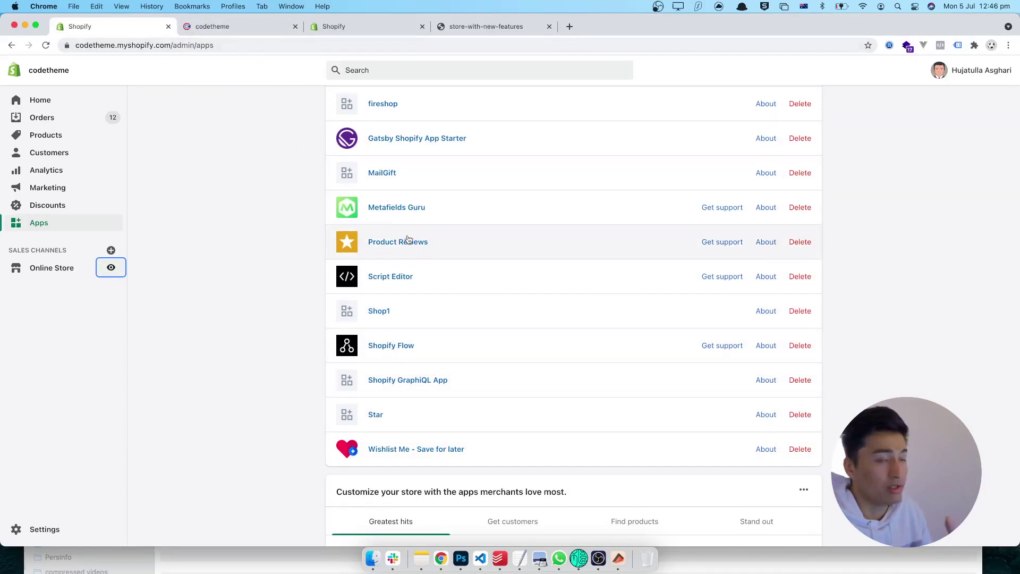
Step: Browse the Dawn store's full product catalog
click(460, 27)
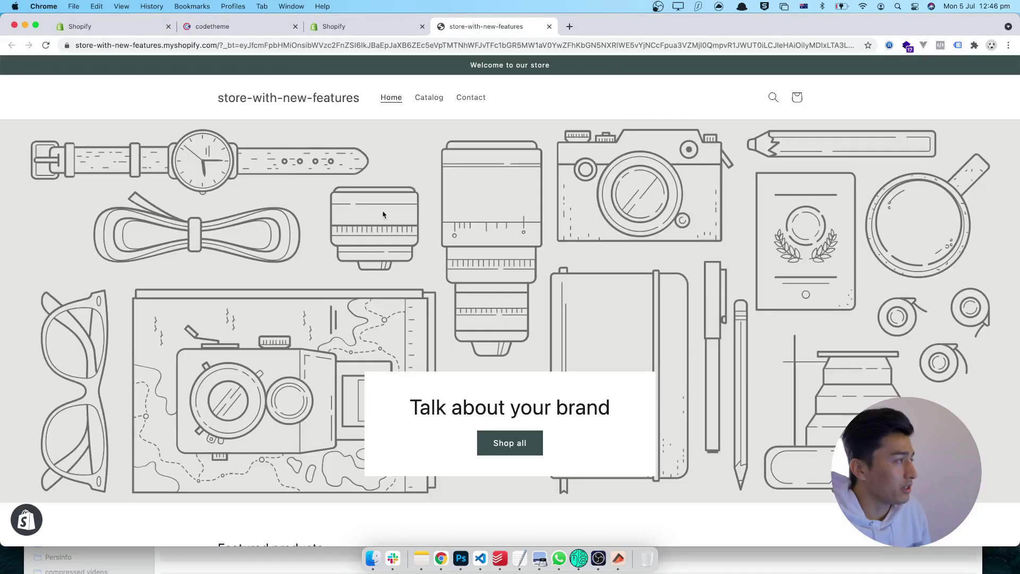
click(429, 101)
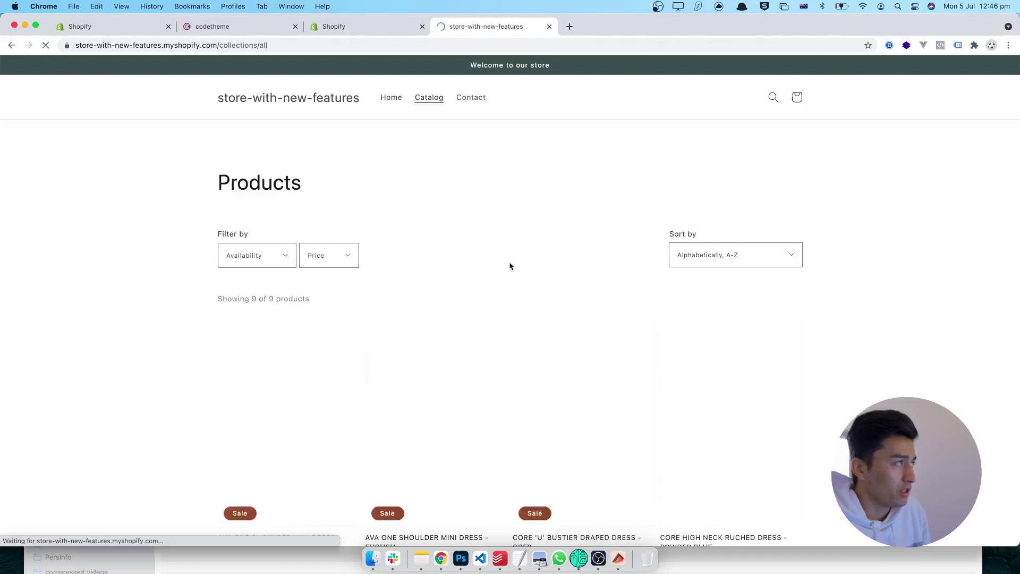
scroll(329, 383, down, 1)
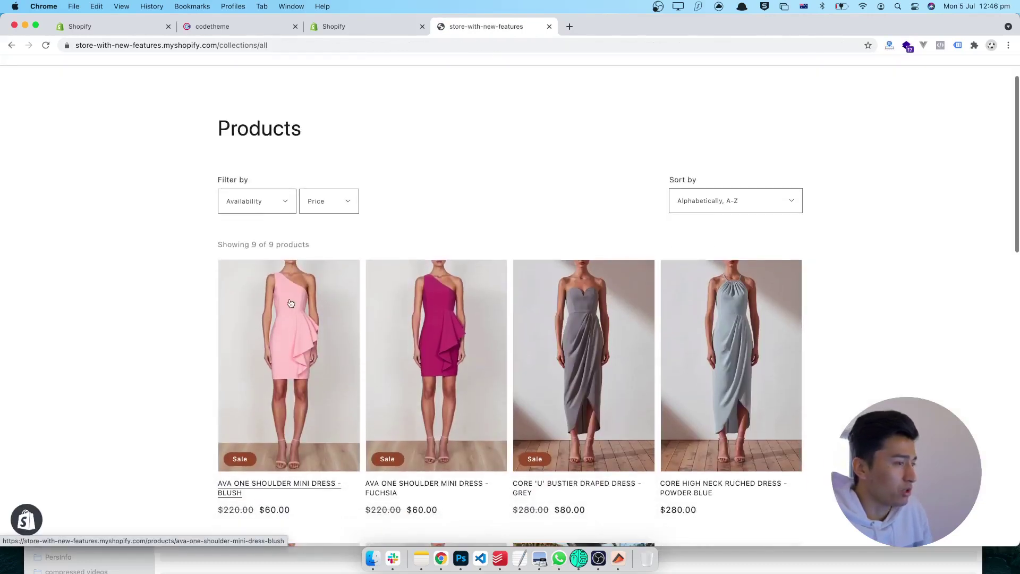
Step: Open the Ava One Shoulder Mini Dress - Blush from page 2 of UNICK's New arrivals
click(274, 26)
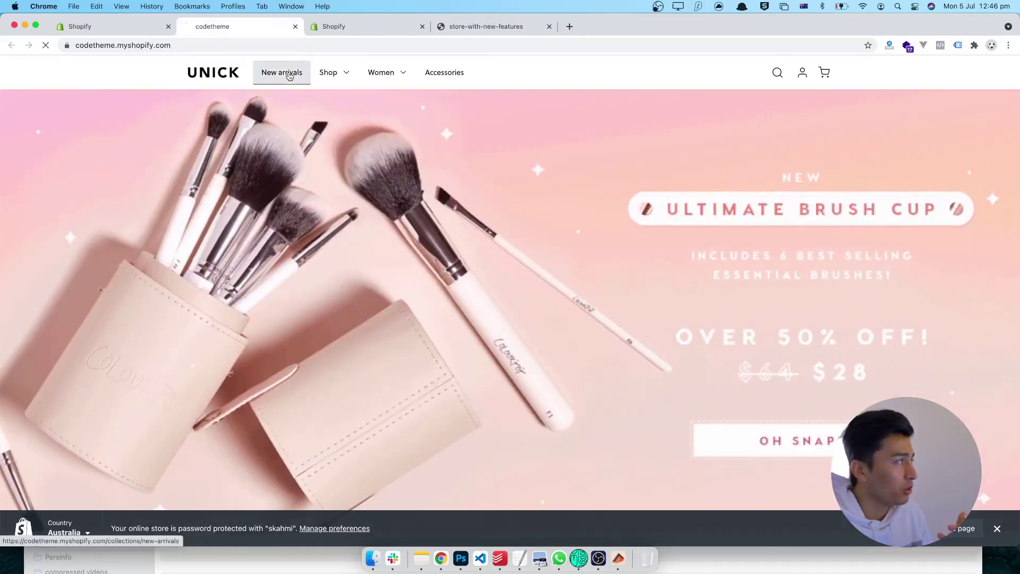
click(282, 72)
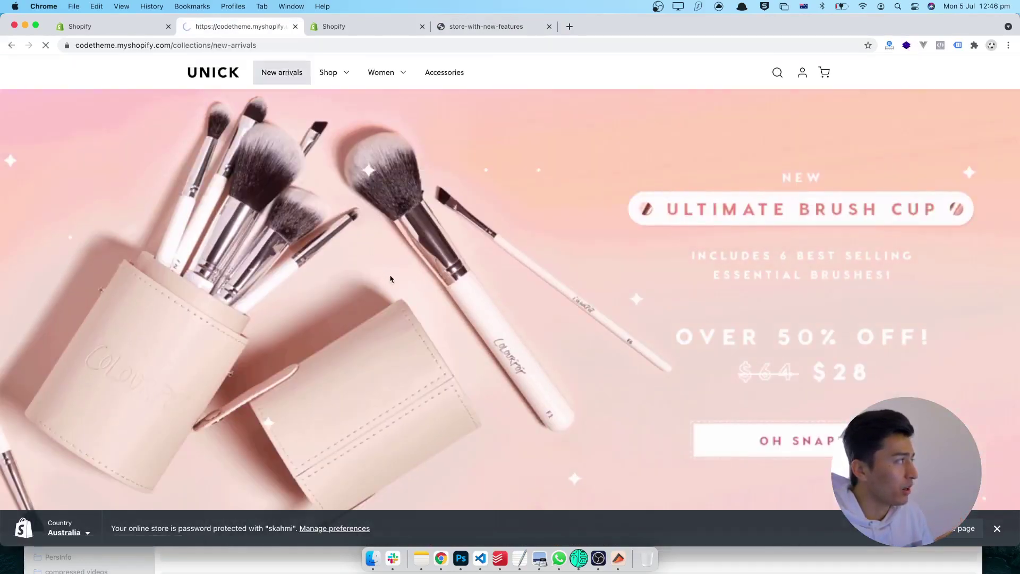
scroll(398, 298, down, 20)
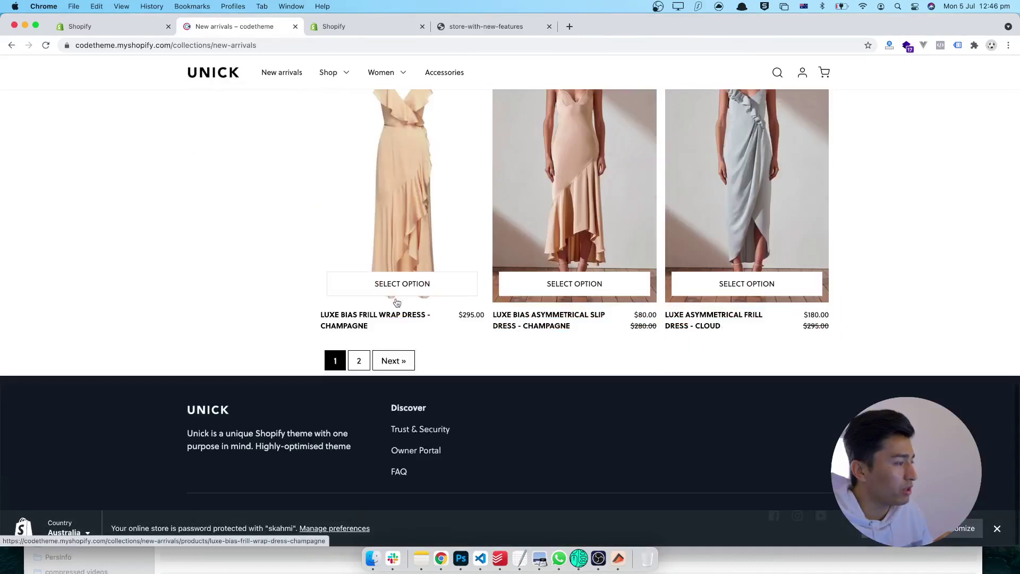
click(404, 361)
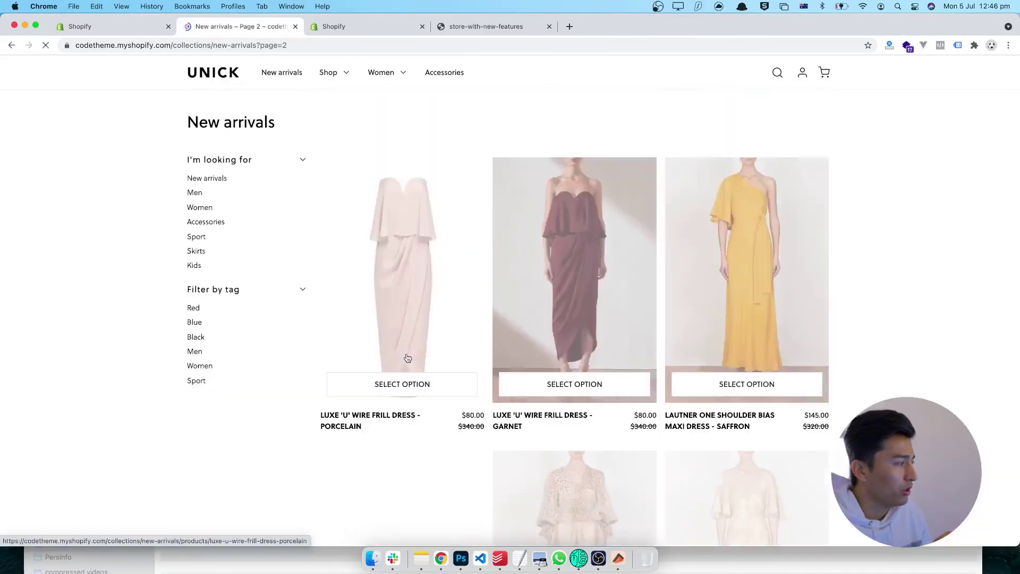
scroll(407, 358, down, 10)
click(413, 265)
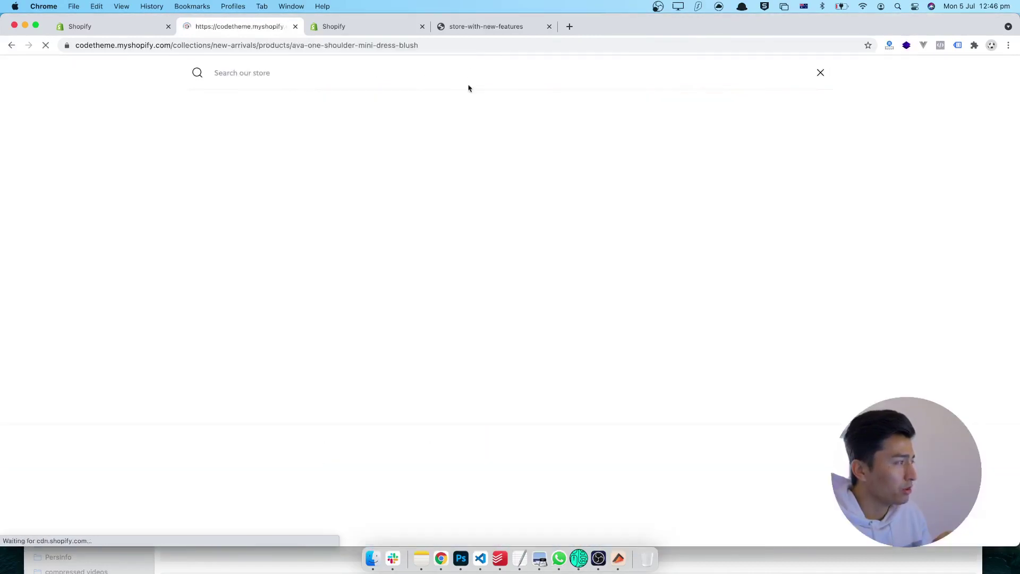
Step: Open the same Ava dress on the Dawn store, then return to UNICK's $60.00 version
click(486, 26)
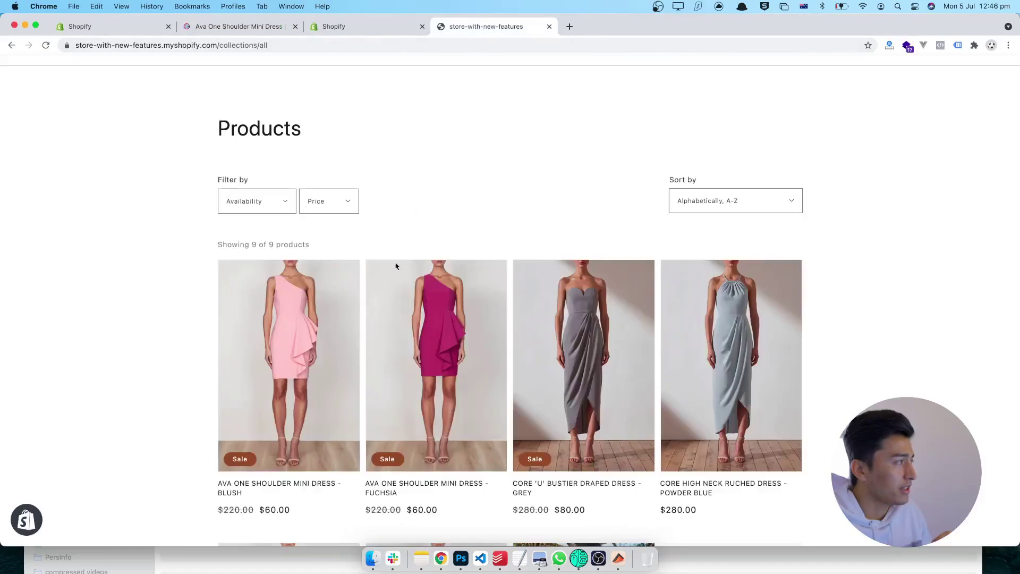
click(318, 322)
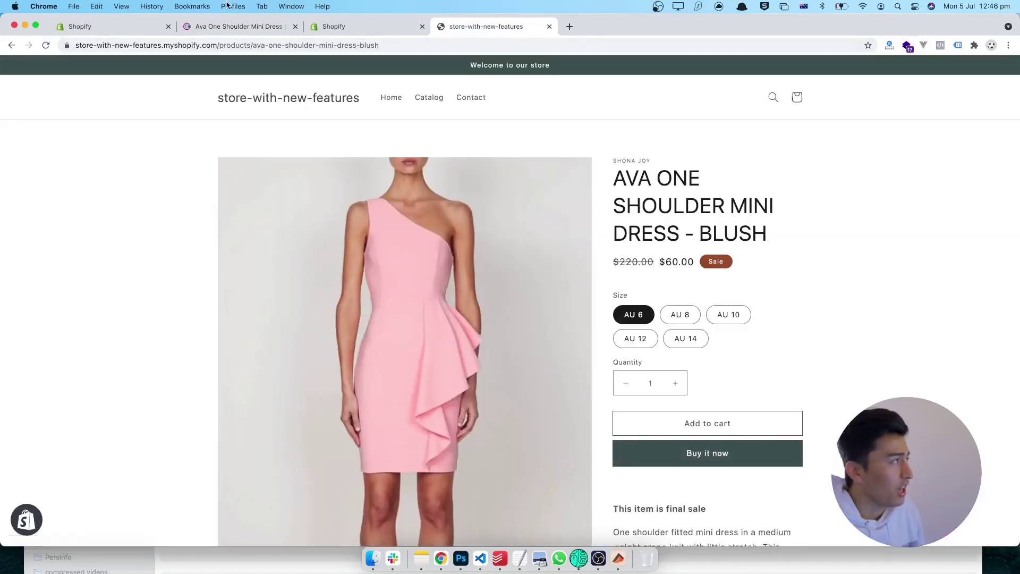
click(234, 26)
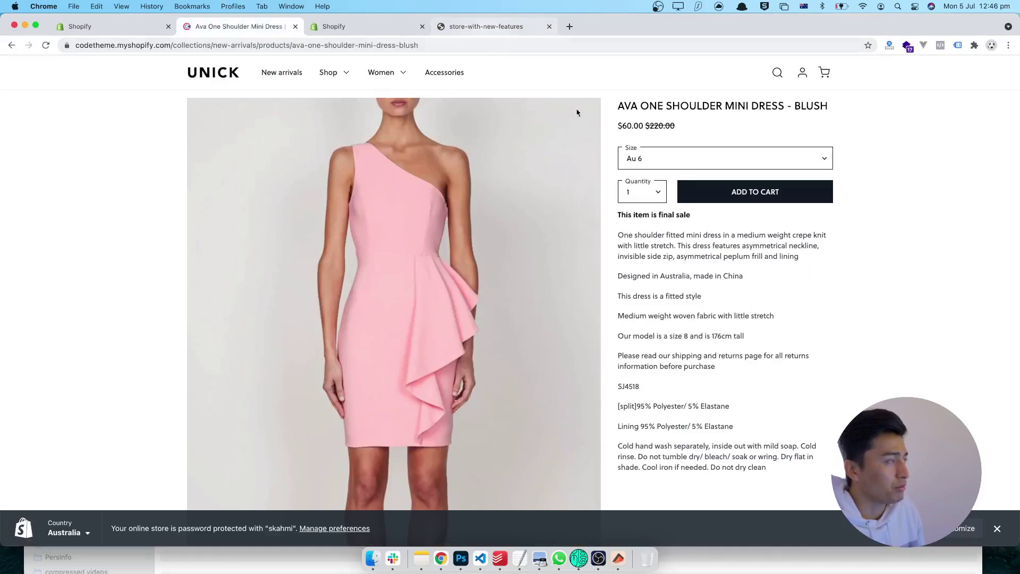
scroll(723, 312, down, 5)
scroll(722, 312, up, 5)
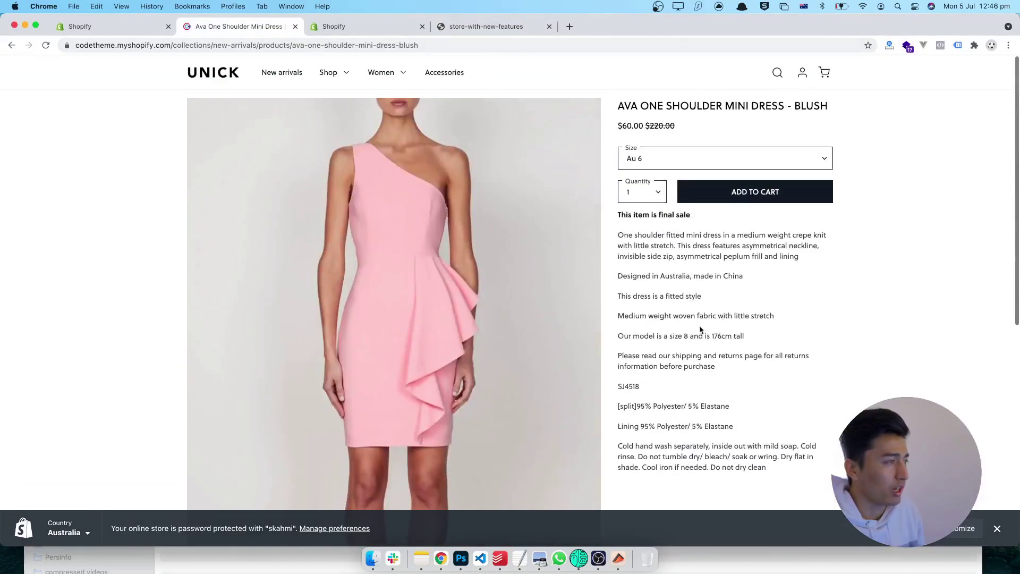
Step: Open Lighthouse in DevTools on the Dawn dress page and generate a desktop report
click(529, 27)
right_click(817, 234)
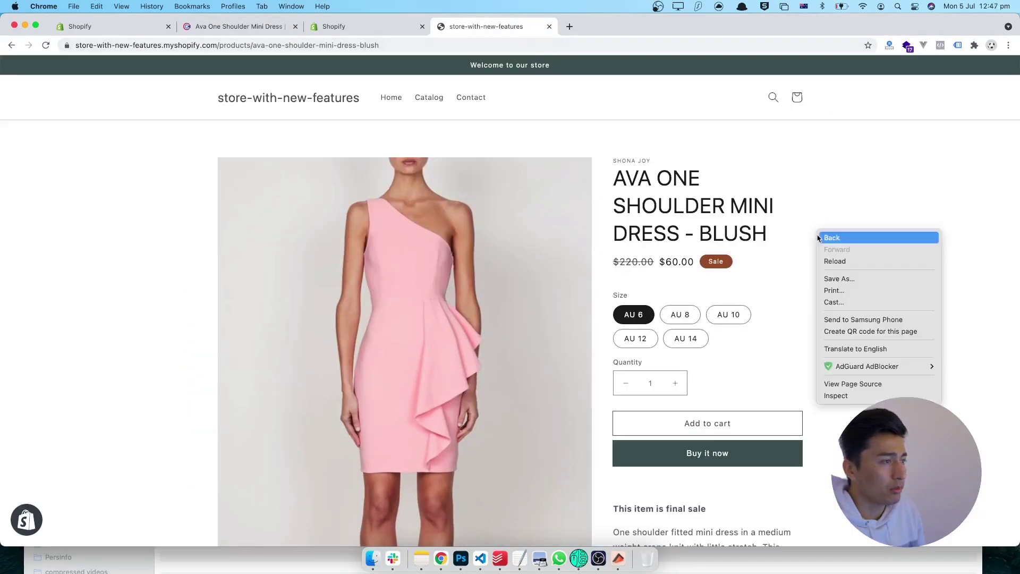
click(848, 394)
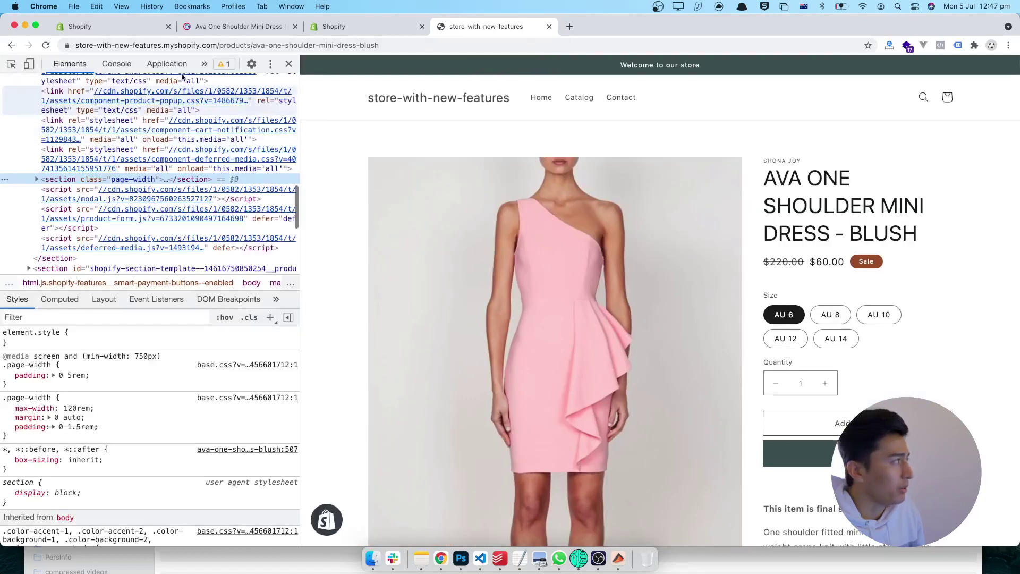
click(203, 64)
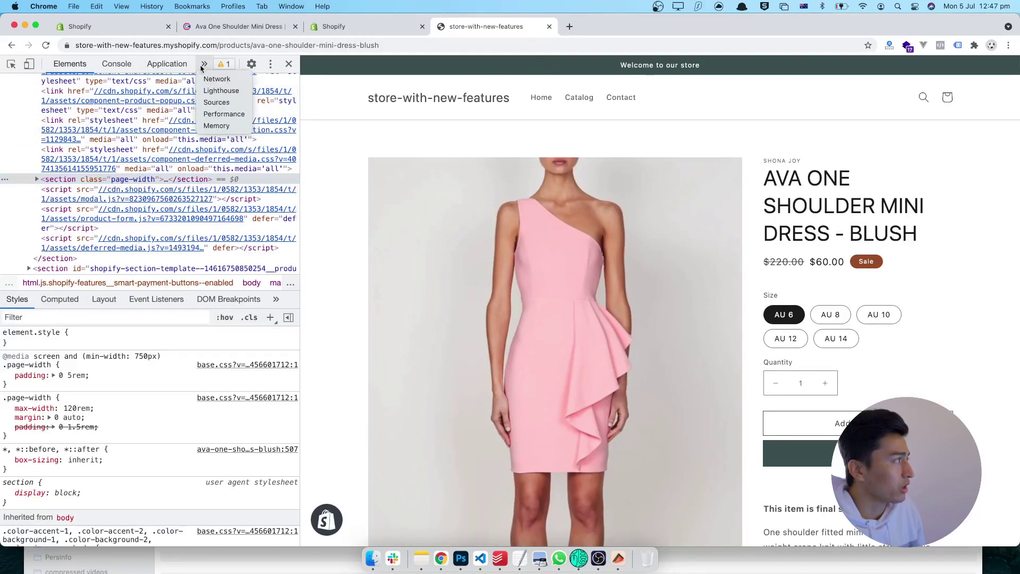
click(213, 91)
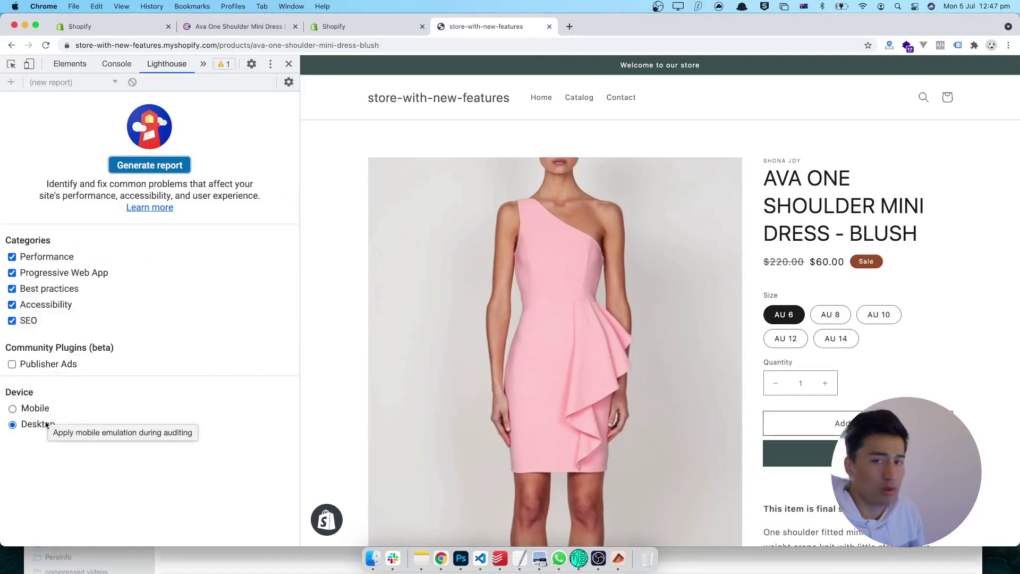
click(157, 168)
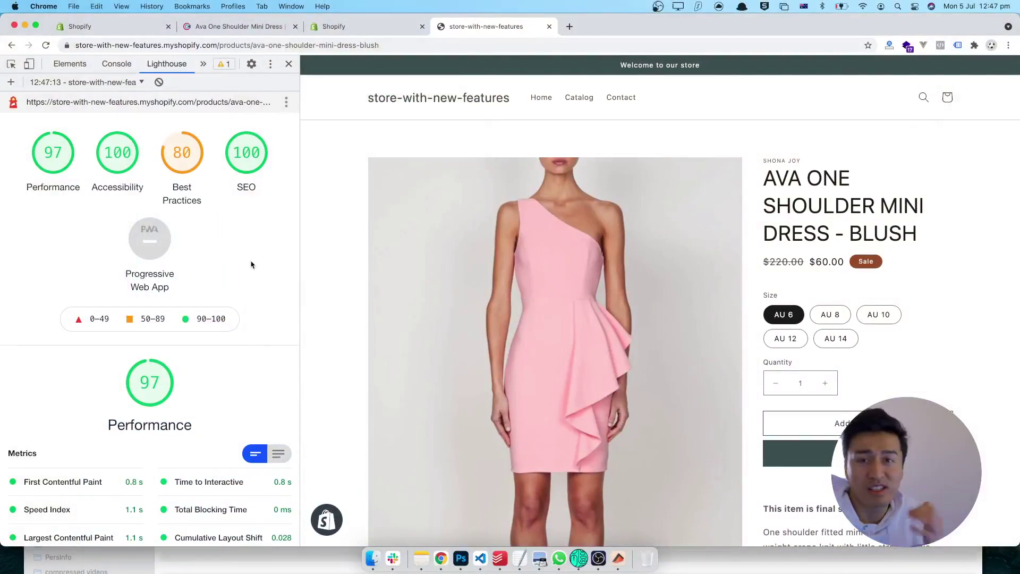
click(241, 26)
Step: Run a desktop Lighthouse audit of the UNICK dress page from DevTools
right_click(155, 213)
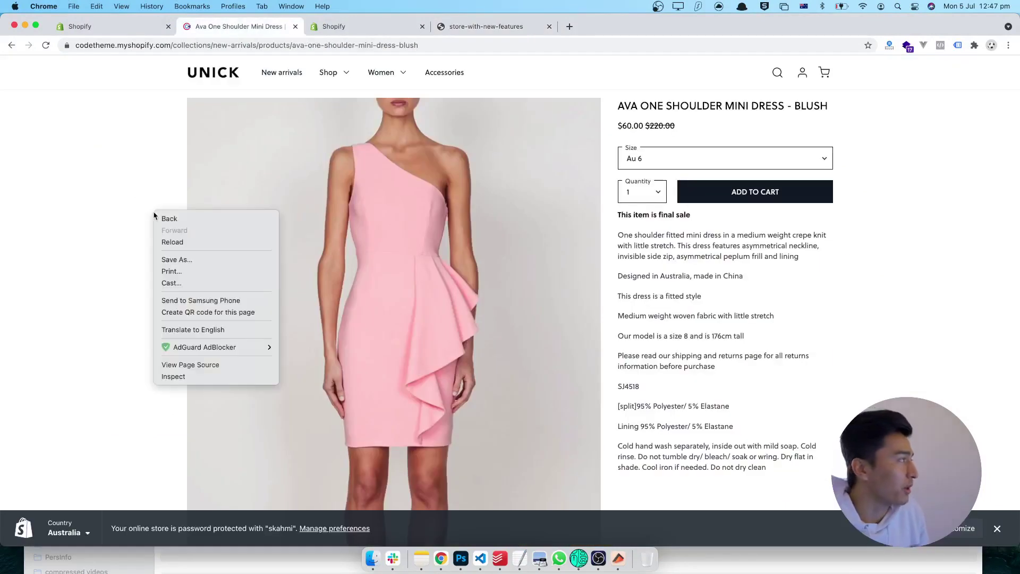
click(173, 376)
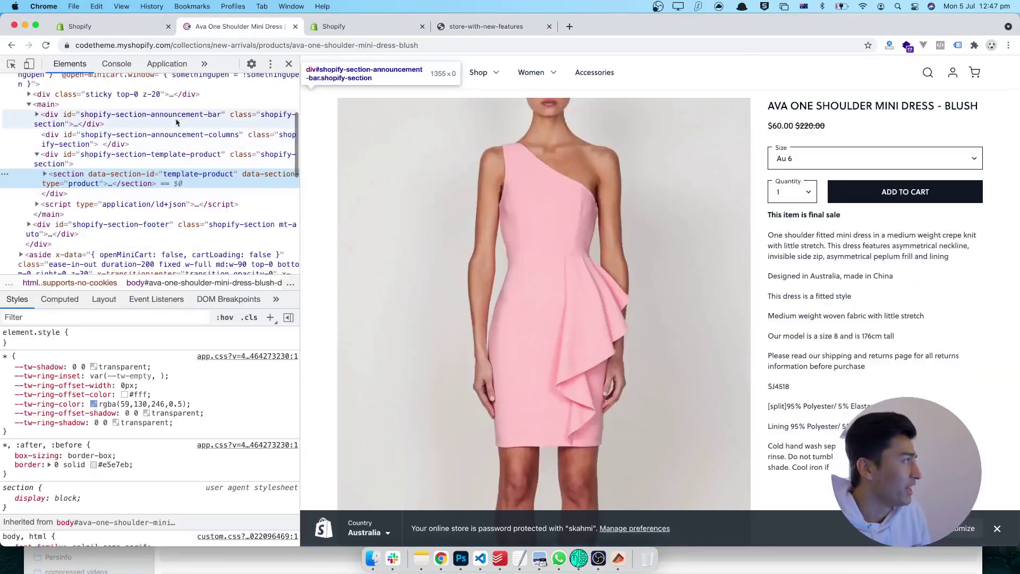
click(204, 63)
click(262, 174)
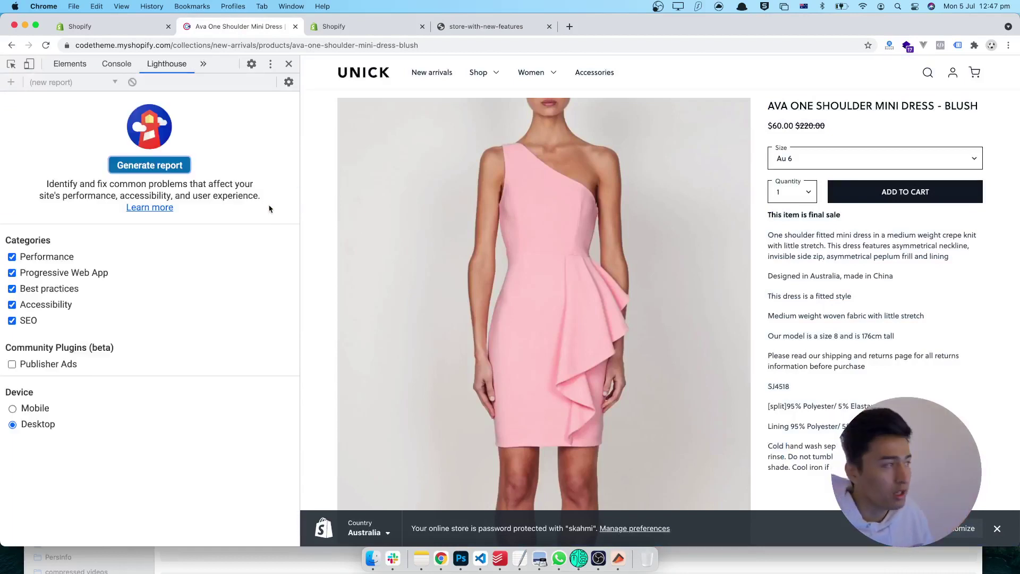
click(160, 167)
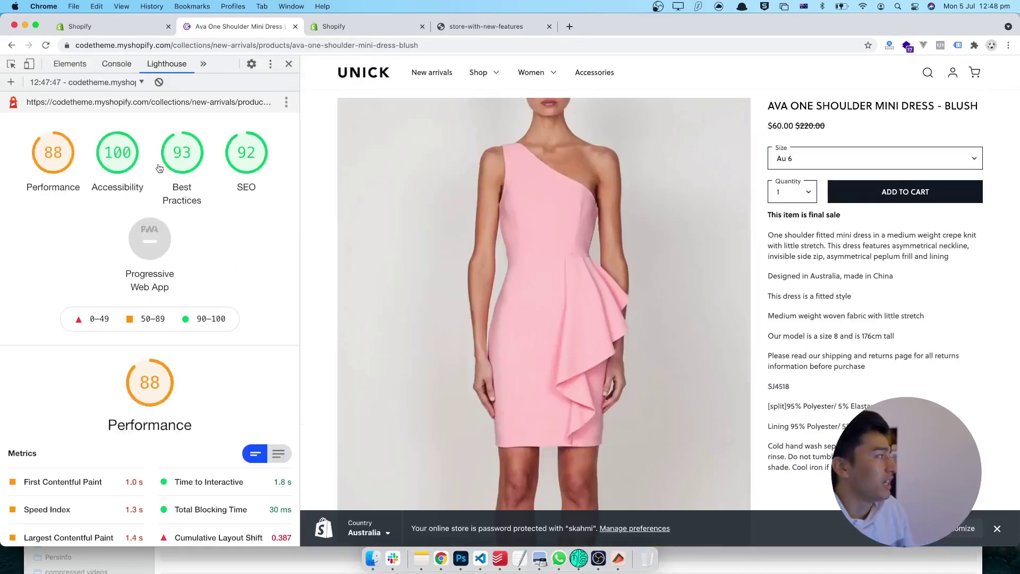
Step: Compare the desktop reports, reviewing Performance opportunities and diagnostics, then view the store-with-new-features report
click(464, 33)
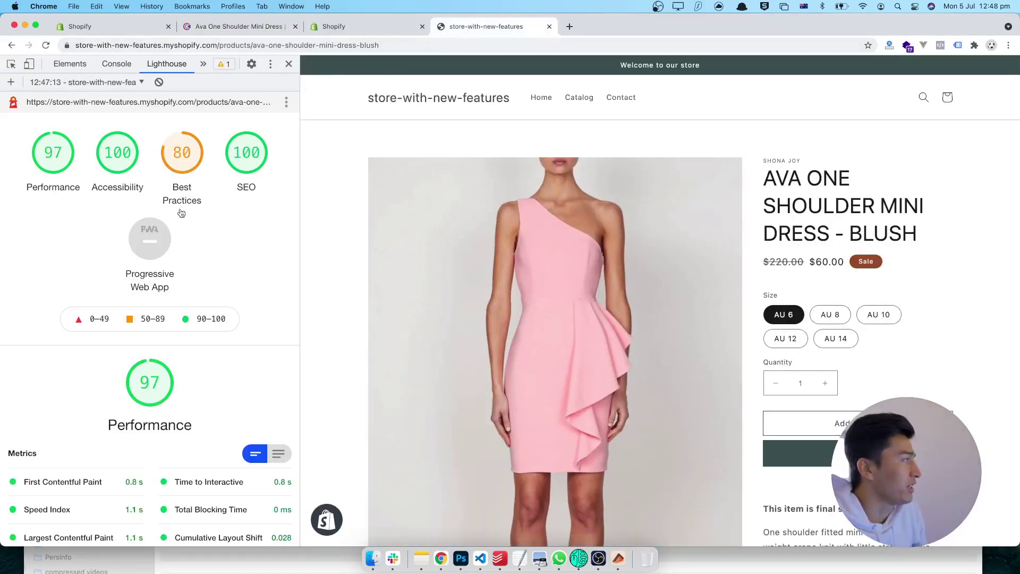
click(241, 33)
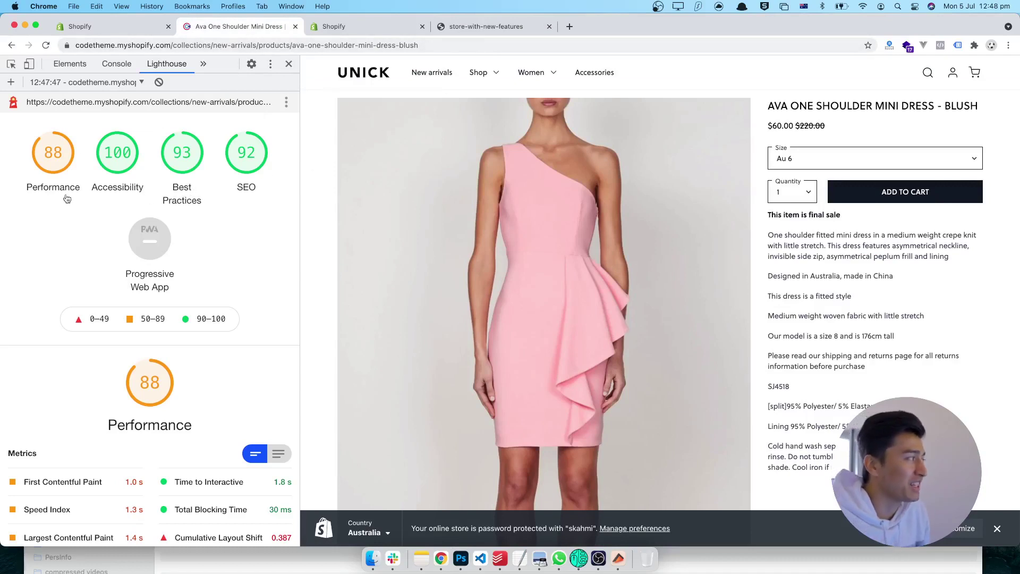
click(63, 169)
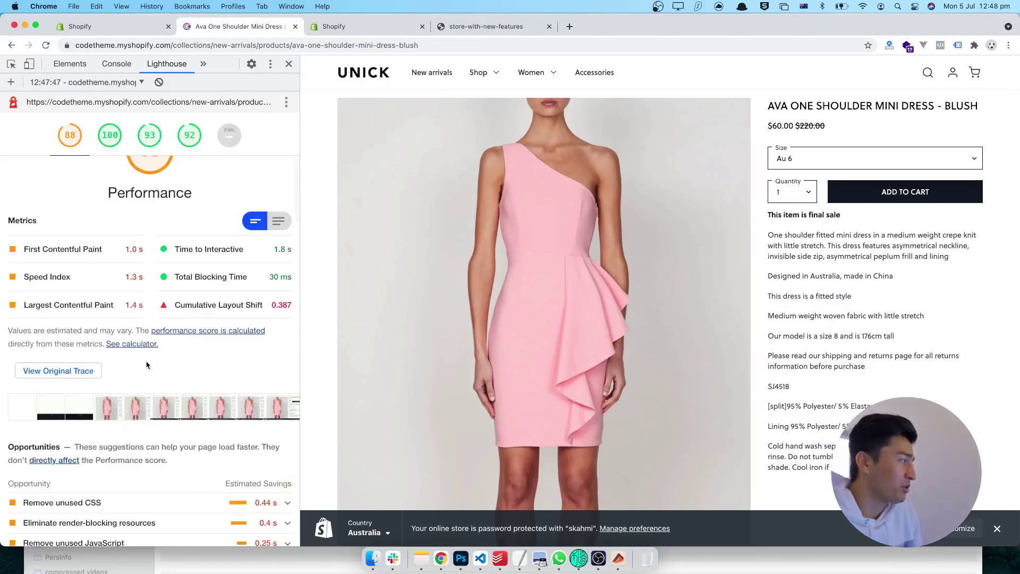
scroll(140, 401, down, 4)
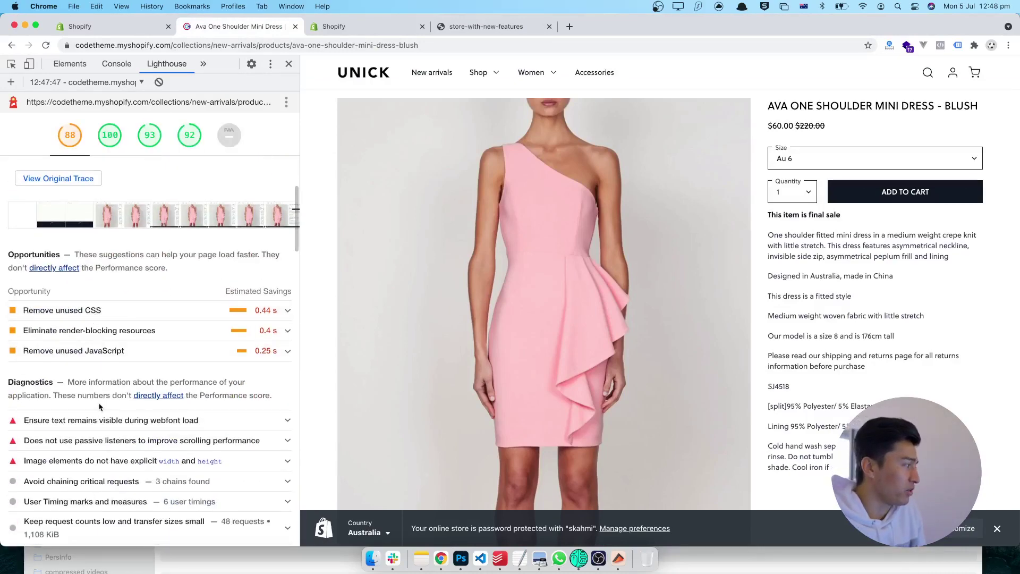
click(484, 30)
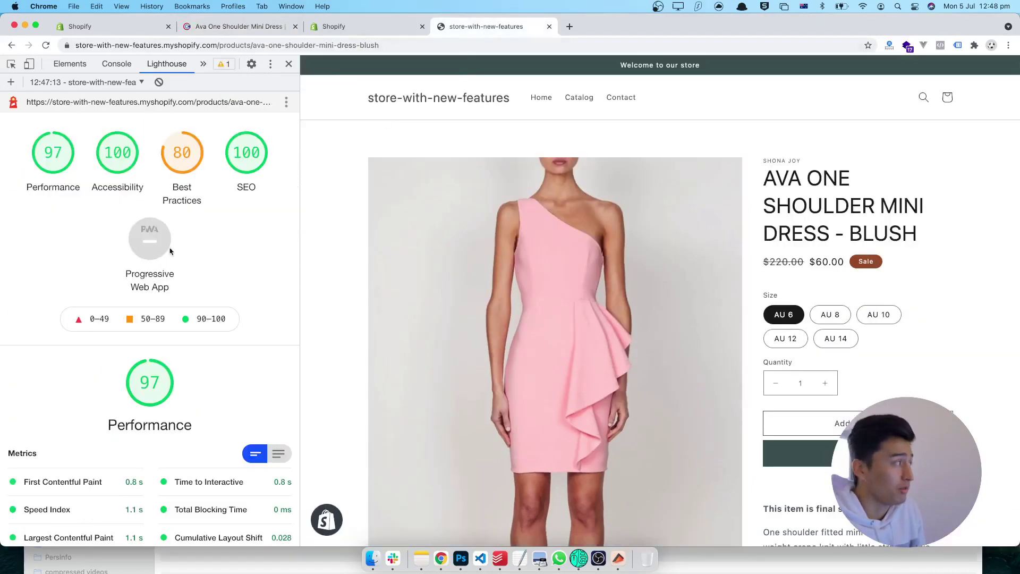
scroll(80, 330, down, 2)
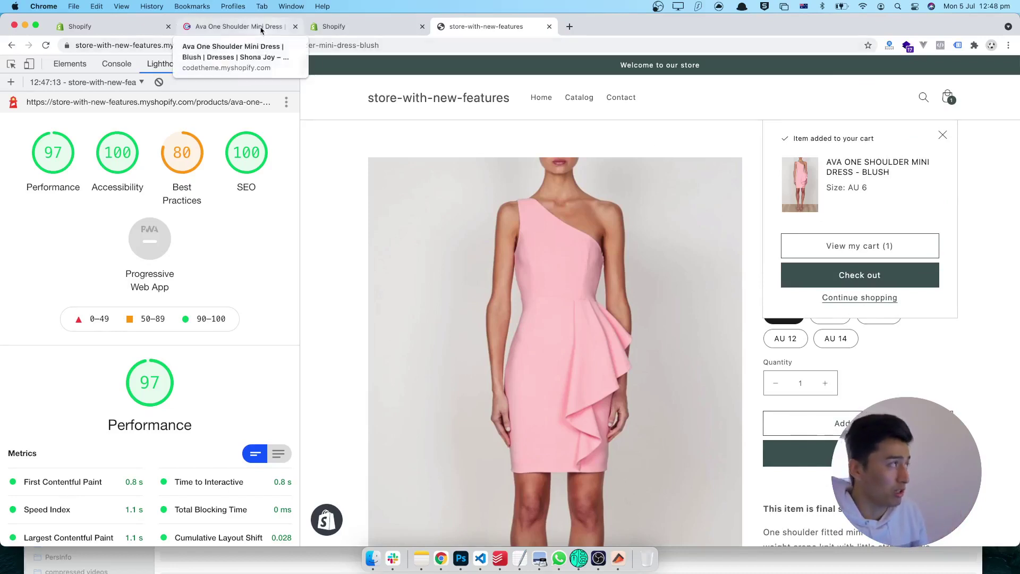
Step: Start a new Lighthouse report with Mobile as the device and generate it
click(67, 85)
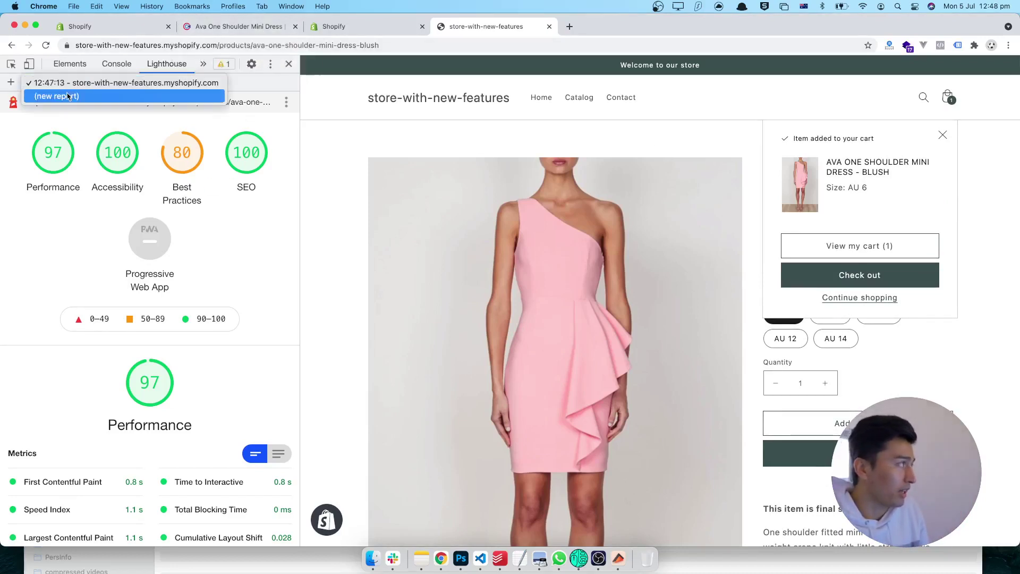
click(69, 96)
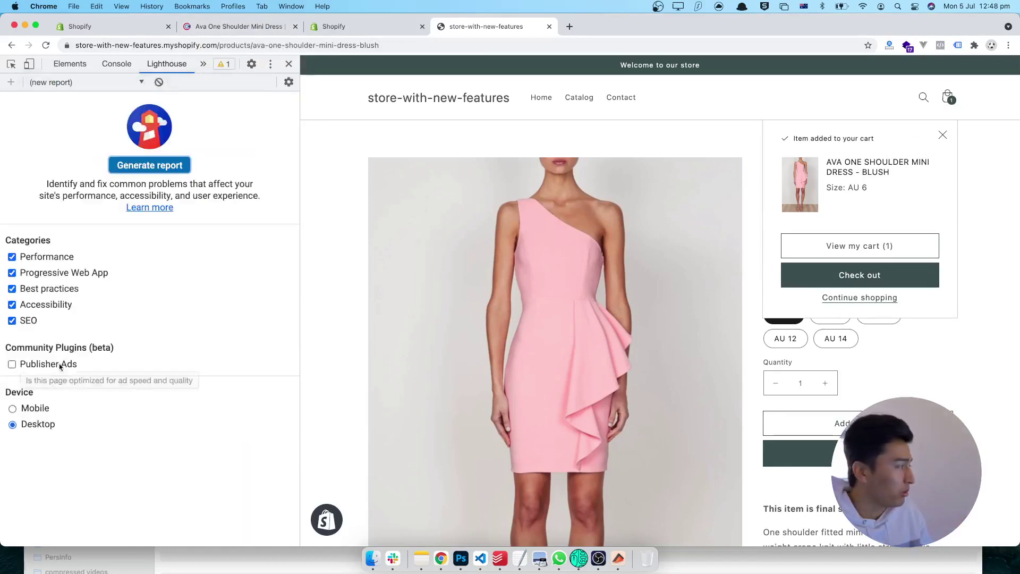
click(42, 408)
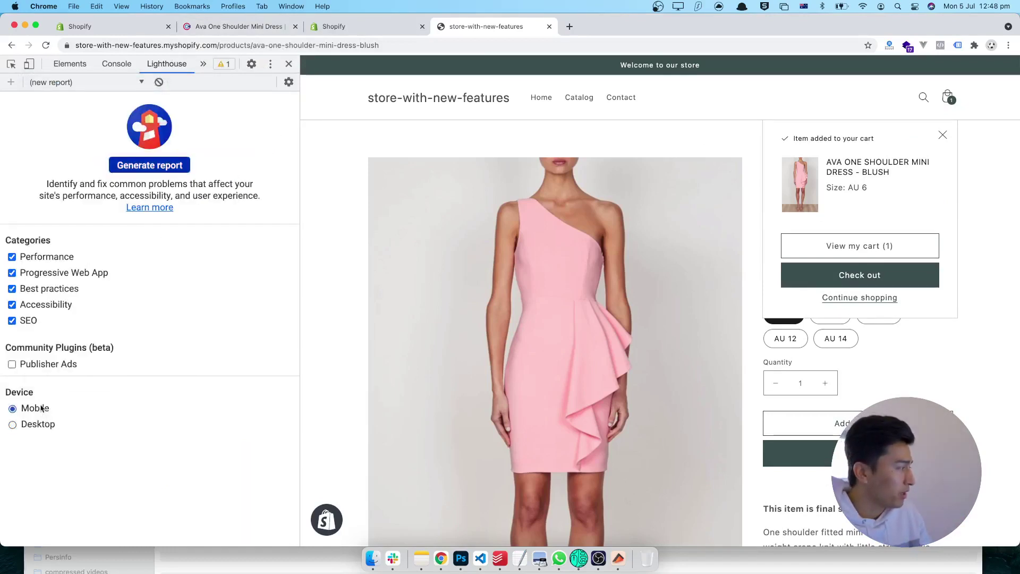
click(157, 166)
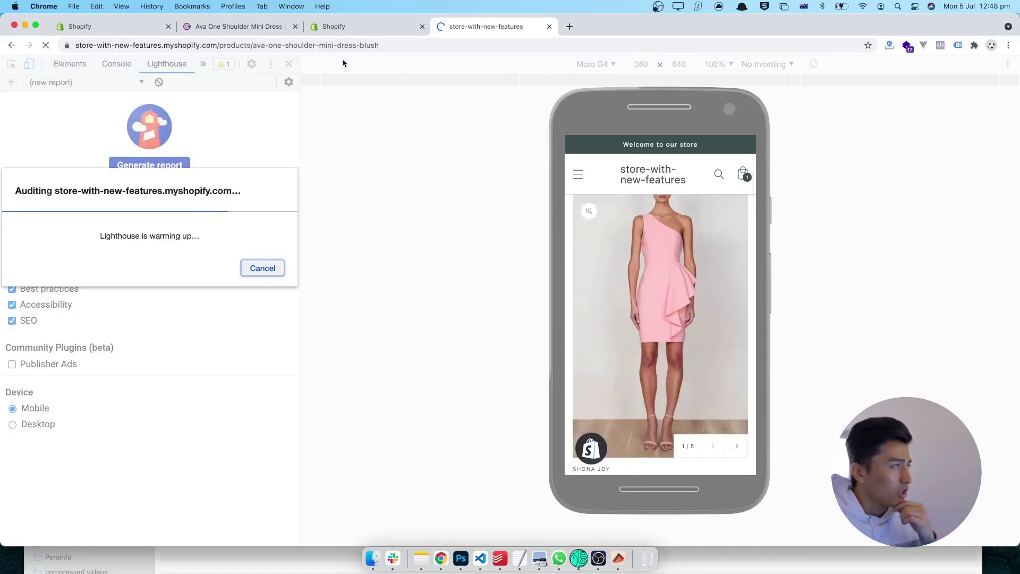
Step: Check the UNICK report while waiting, then return to the finished 53-performance mobile audit
click(242, 27)
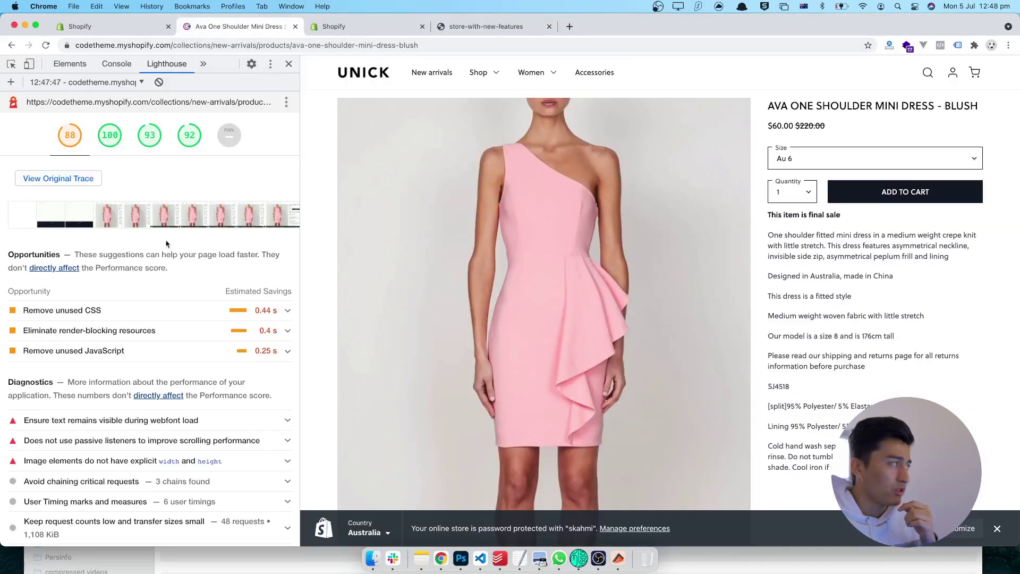
scroll(160, 266, up, 10)
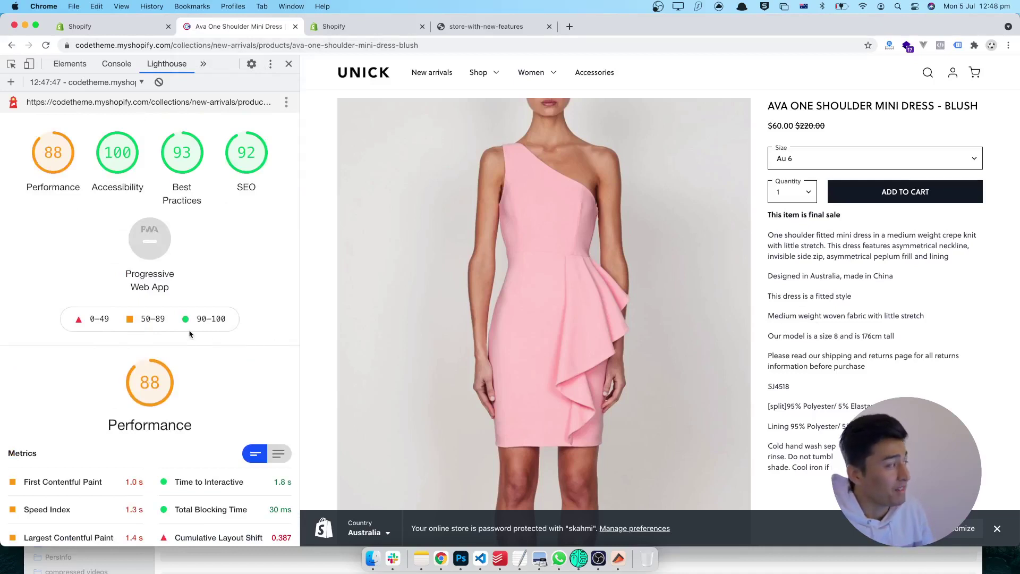
scroll(694, 349, down, 3)
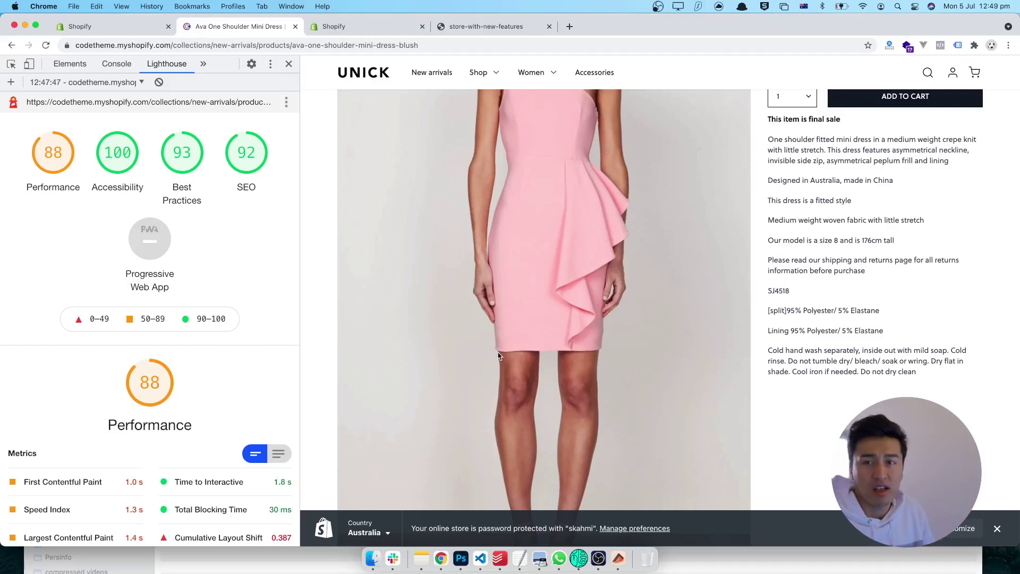
click(518, 27)
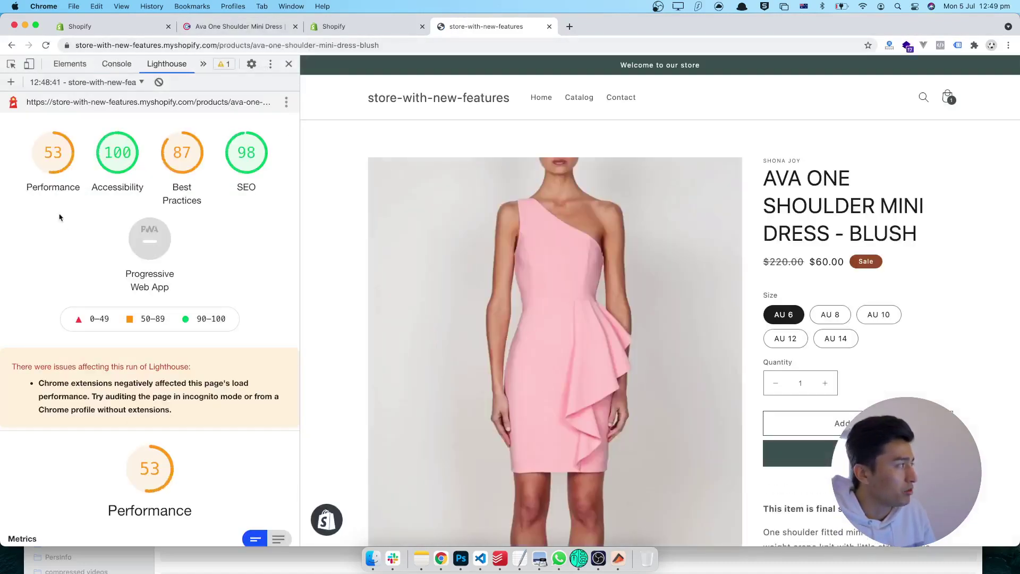
Step: Start a new report on the UNICK tab, then cancel the desktop audit
scroll(100, 343, down, 5)
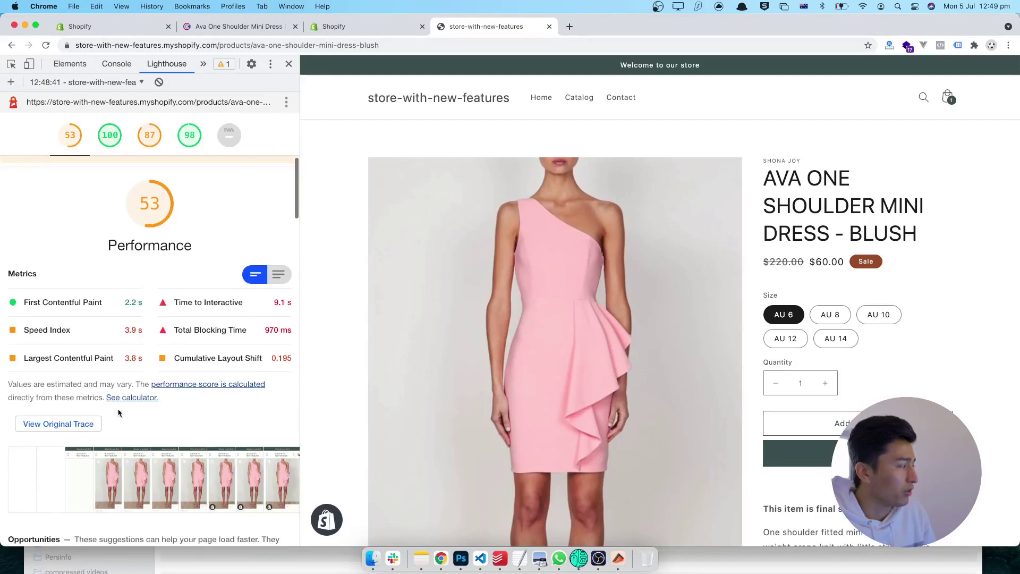
click(220, 26)
click(79, 82)
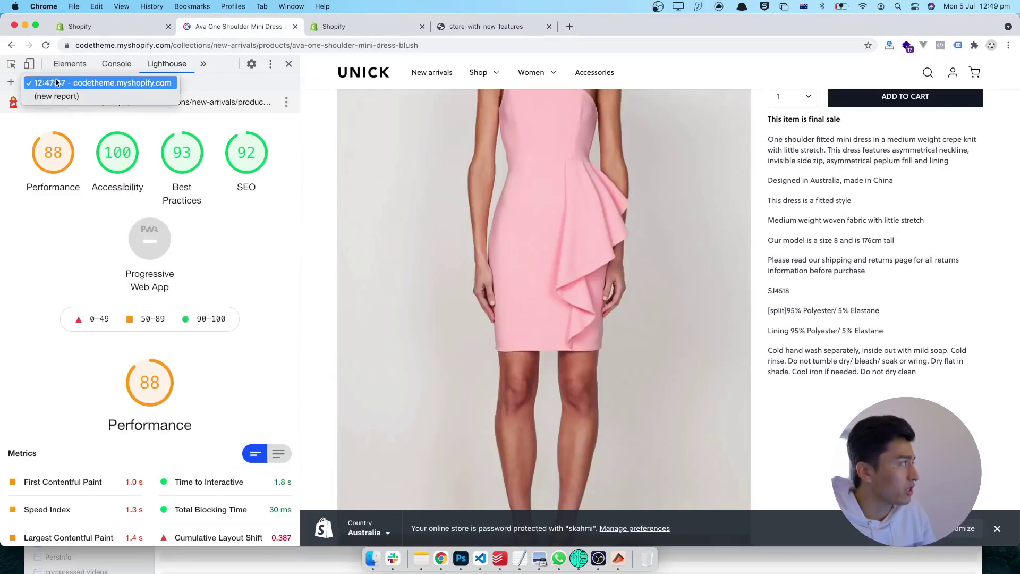
click(63, 100)
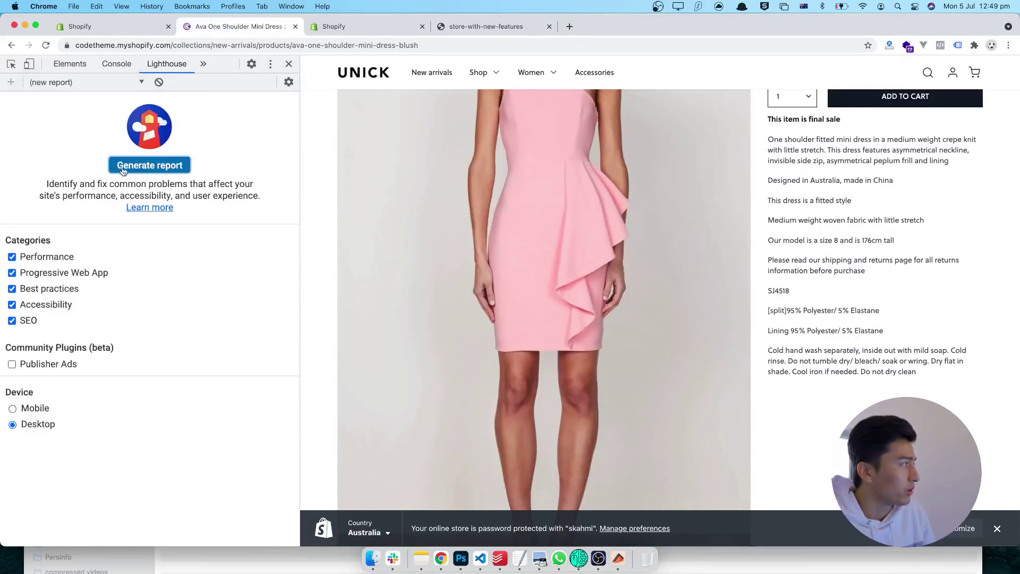
click(122, 169)
click(263, 269)
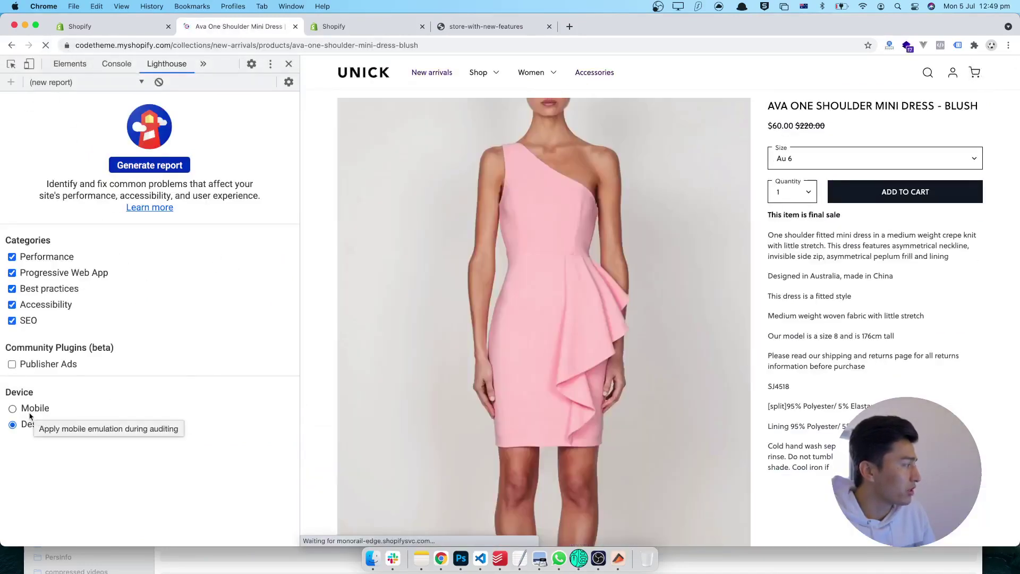
Step: Rerun the UNICK audit as Mobile: 44 Performance, 100 Accessibility, 93 Best Practices, 89 SEO
click(463, 31)
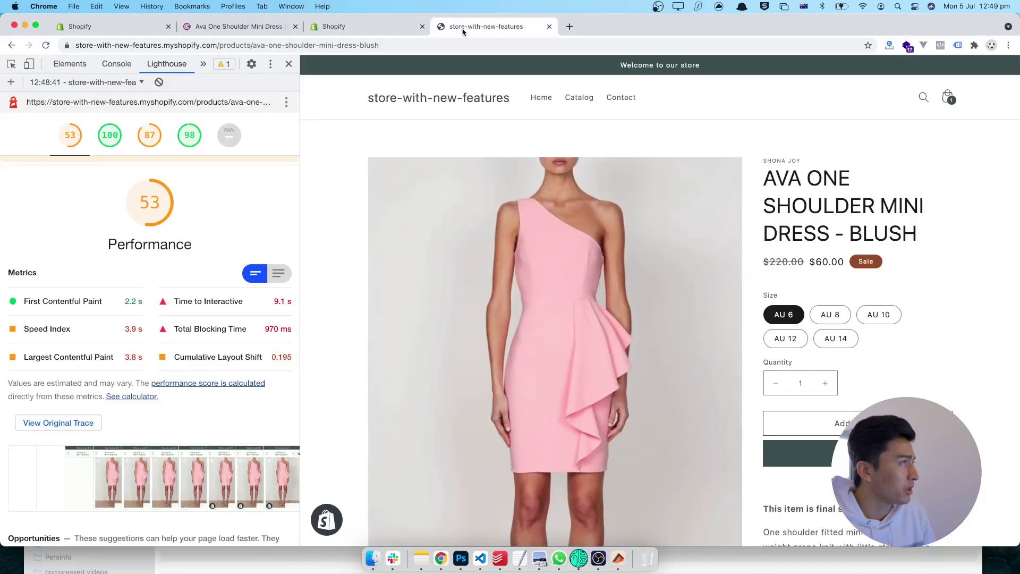
click(239, 27)
click(92, 83)
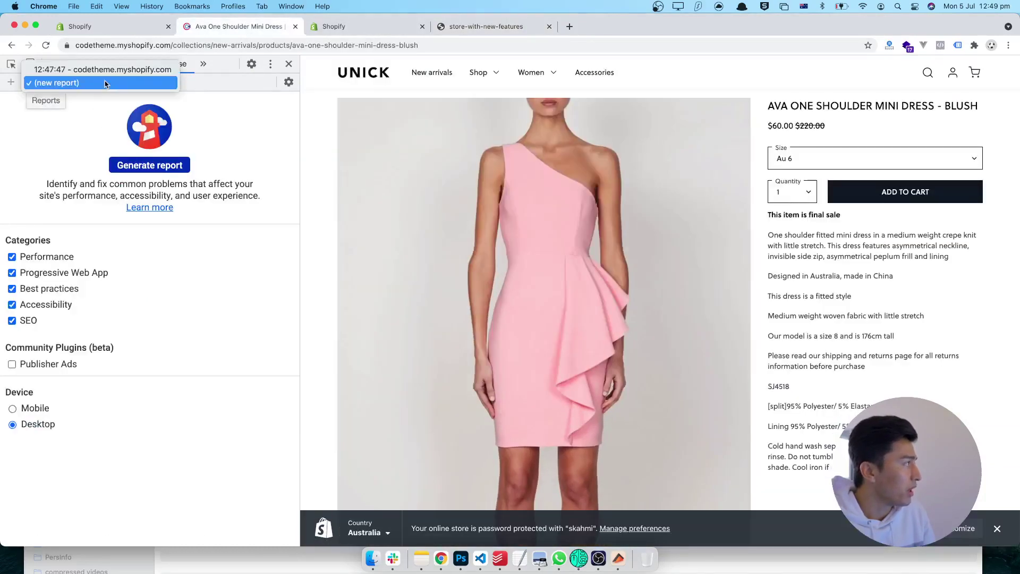
click(89, 105)
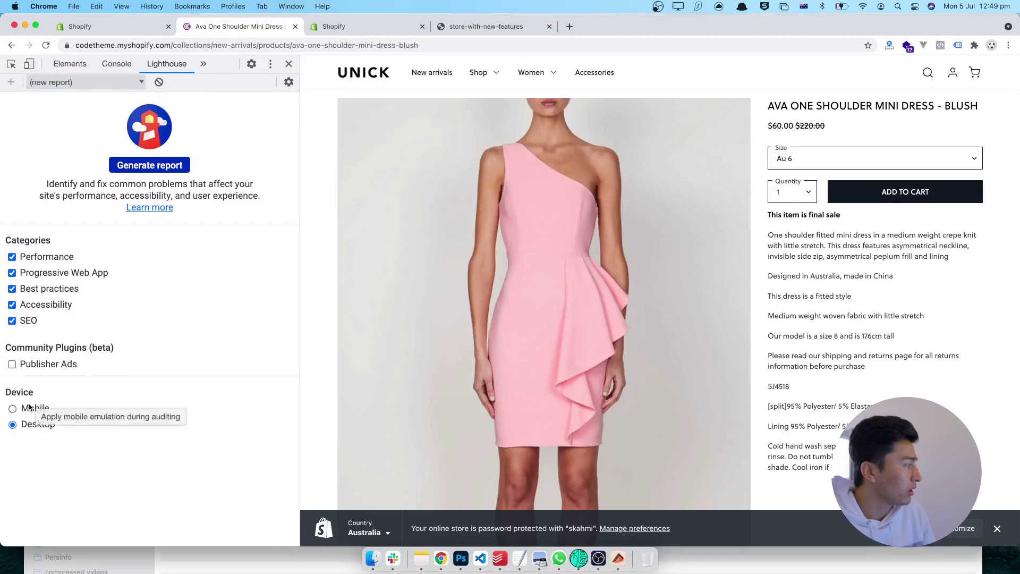
click(31, 407)
click(148, 167)
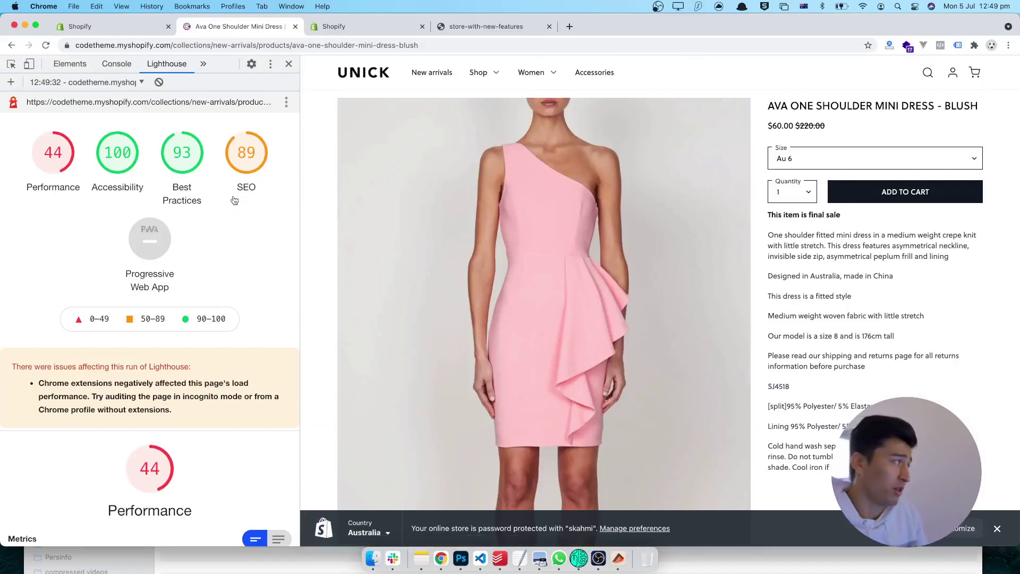
Step: Check UNICK's mobile metrics, then compare with store-with-new-features' 970 ms Total Blocking Time
scroll(78, 228, down, 5)
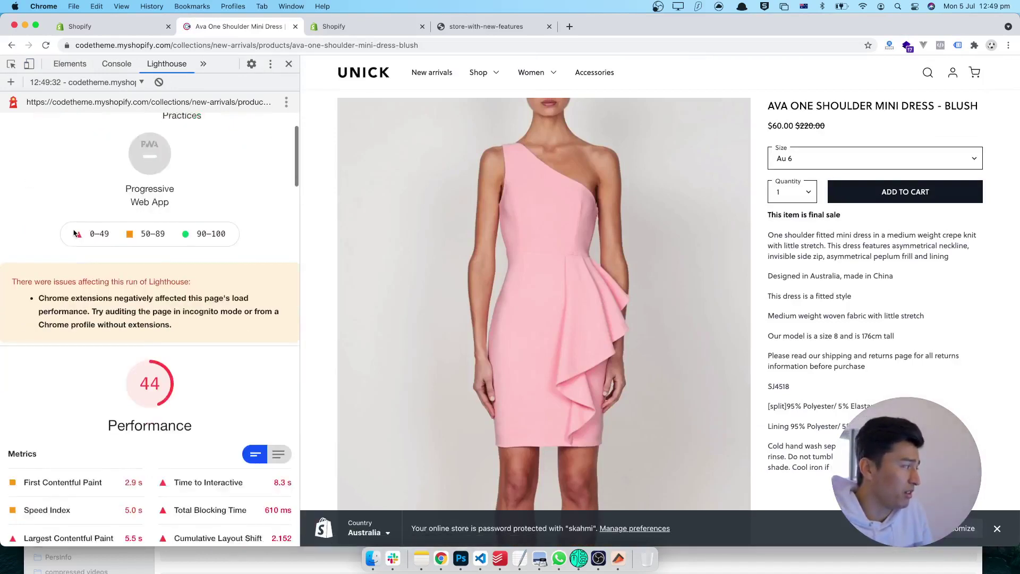
click(470, 28)
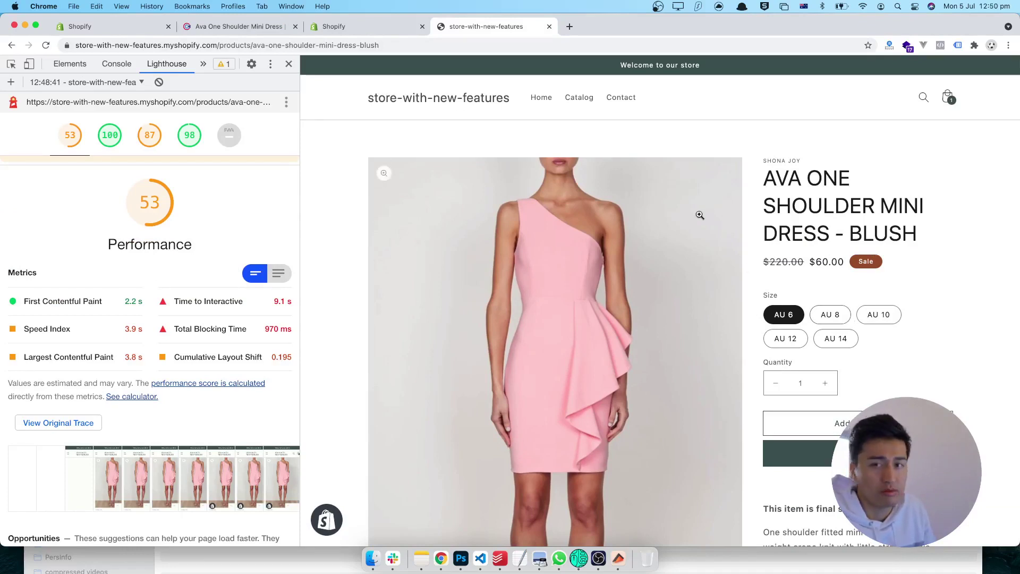
scroll(550, 260, down, 7)
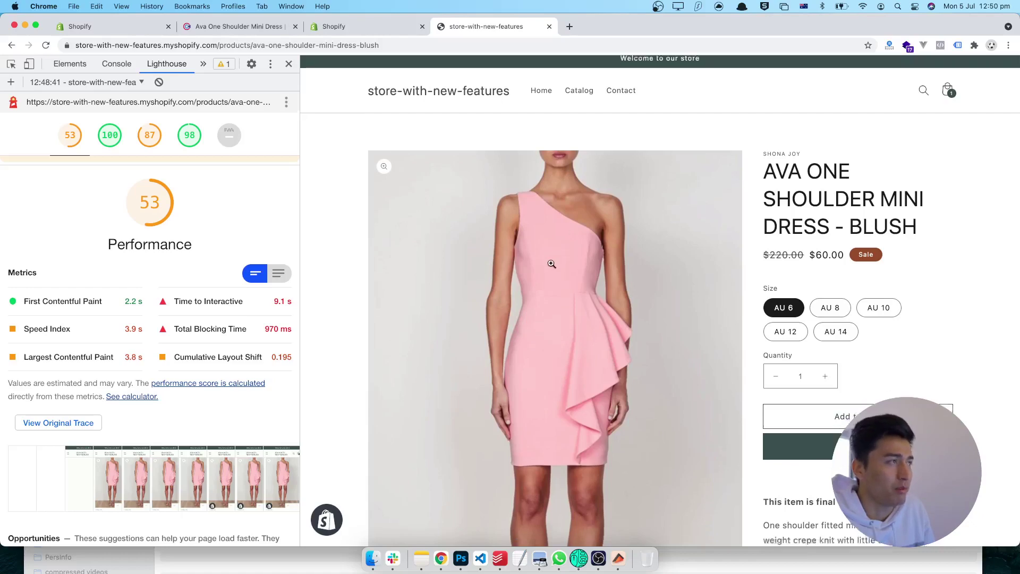
scroll(531, 287, down, 5)
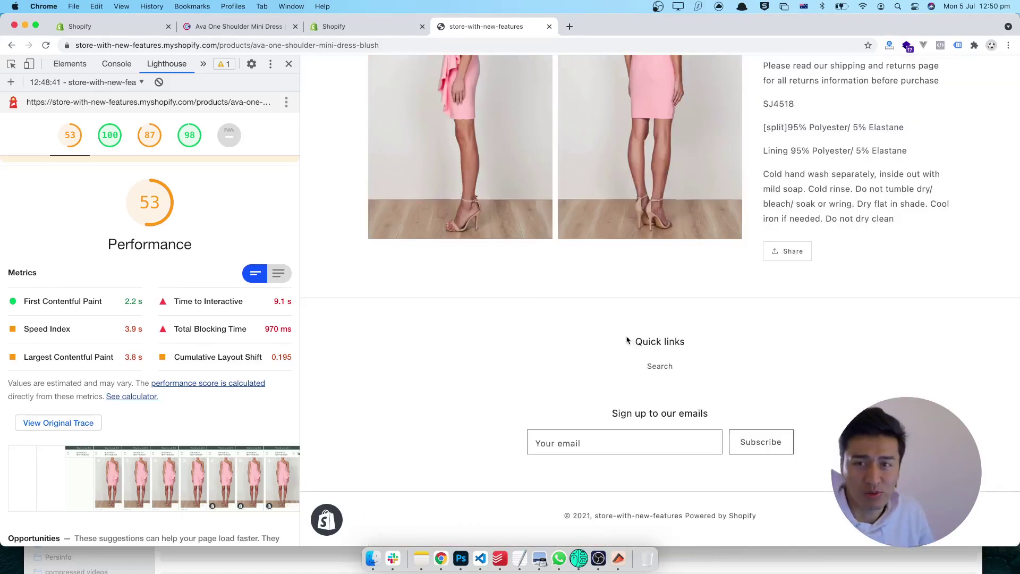
scroll(239, 378, up, 5)
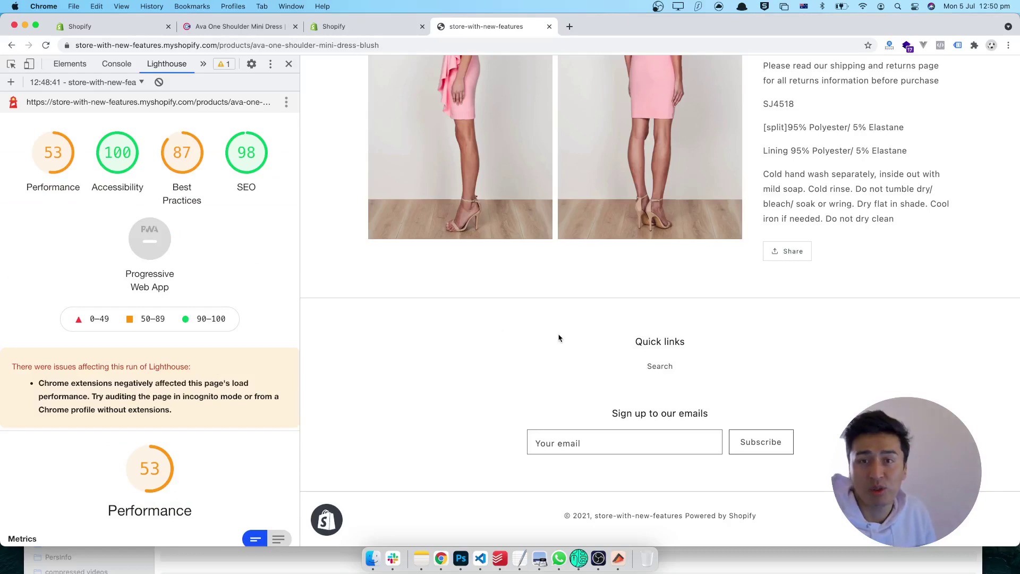
scroll(558, 338, up, 15)
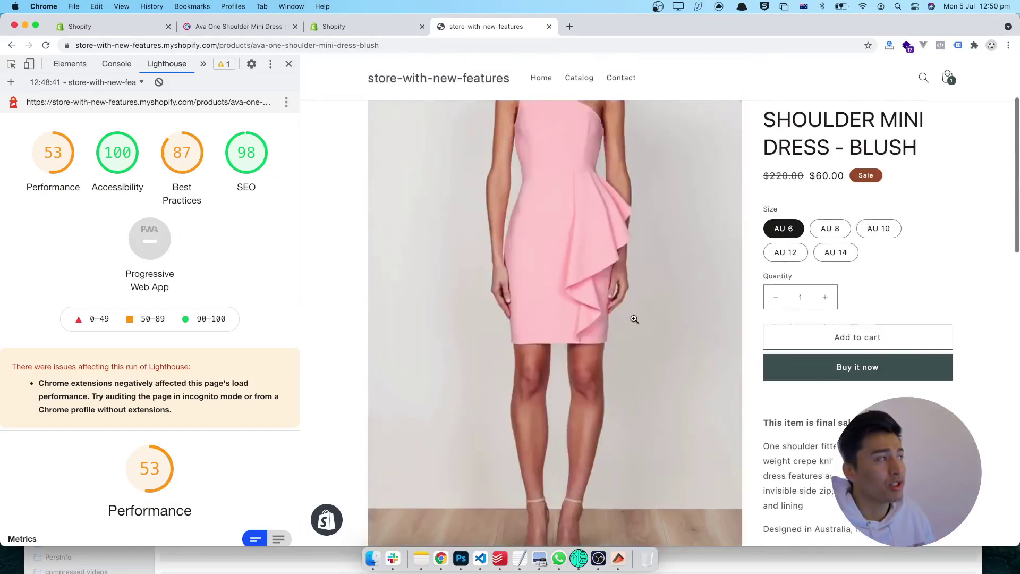